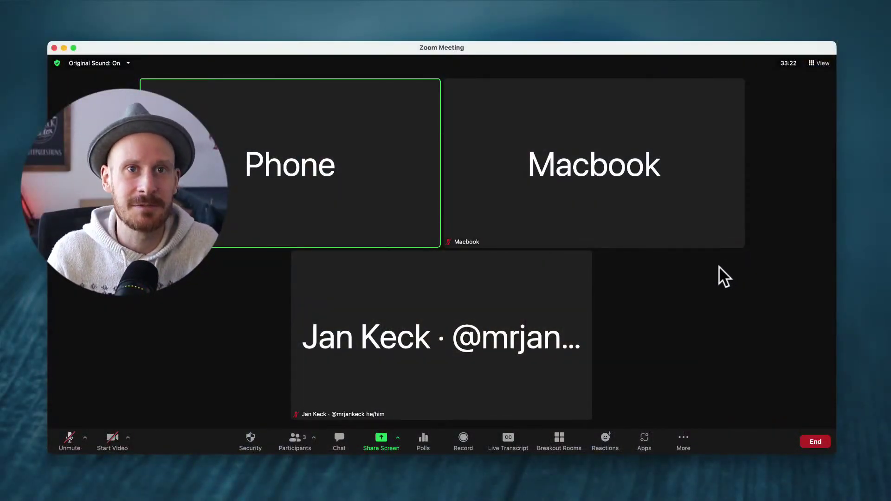
- Create six breakout rooms for the meeting participants
{"action": "left_click", "coordinate": [561, 440]}
{"action": "left_click", "coordinate": [422, 202]}
{"action": "left_click", "coordinate": [422, 203]}
{"action": "left_click", "coordinate": [422, 202]}
{"action": "left_click", "coordinate": [422, 203]}
{"action": "left_click", "coordinate": [422, 203]}
{"action": "left_click", "coordinate": [500, 321]}
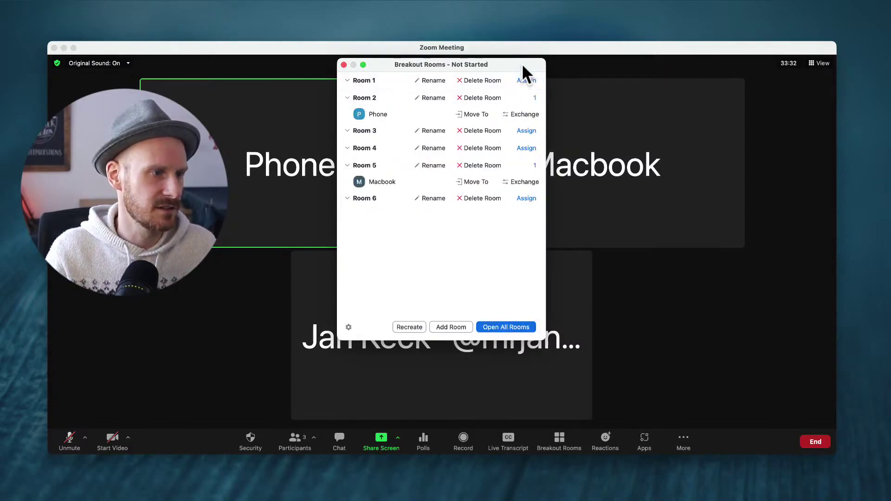
- Open all six breakout rooms for the assigned participants
{"action": "left_click_drag", "start_coordinate": [521, 64], "coordinate": [530, 78]}
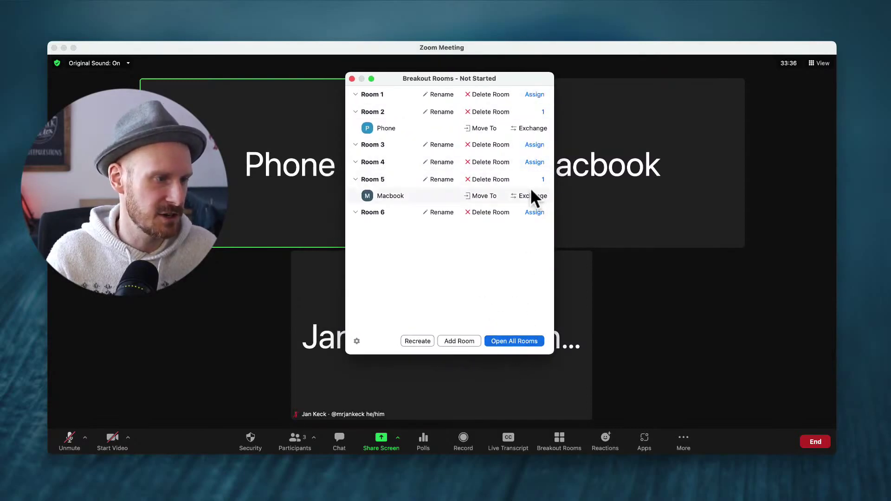
{"action": "left_click", "coordinate": [510, 341]}
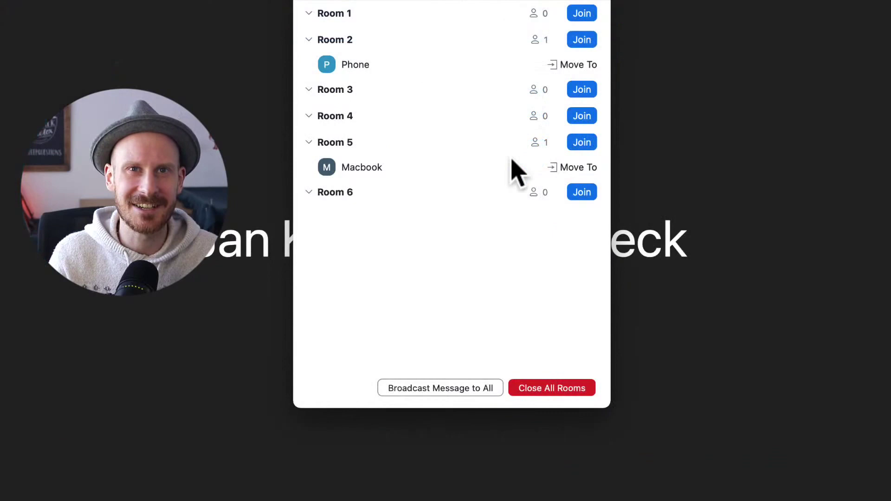
{"action": "left_click_drag", "start_coordinate": [515, 4], "coordinate": [516, 34]}
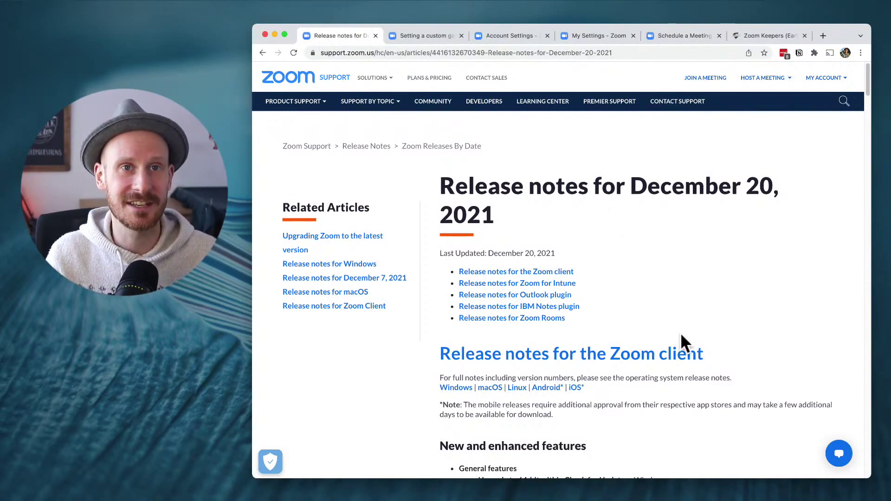
- Read the December 20, 2021 release notes on saving a custom gallery view order and scheduling meetings with Focus mode
{"action": "scroll", "coordinate": [680, 332], "scroll_direction": "down", "scroll_amount": 3}
{"action": "scroll", "coordinate": [682, 341], "scroll_direction": "up", "scroll_amount": 3}
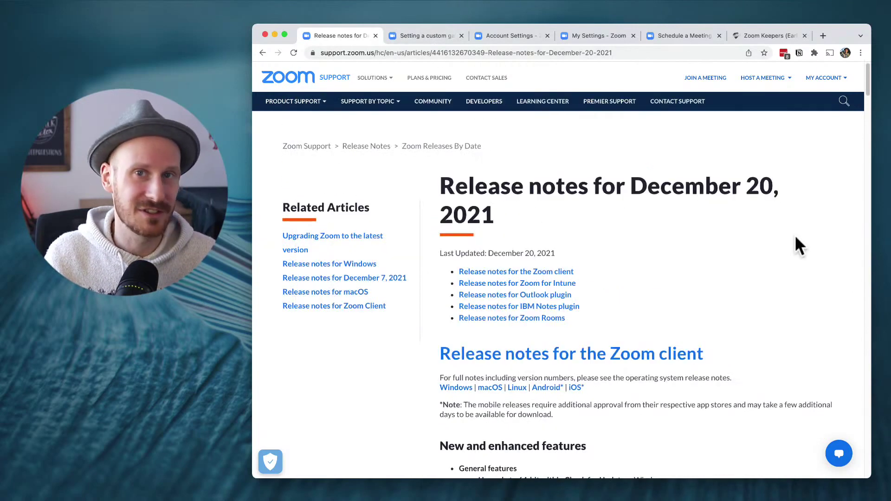
{"action": "scroll", "coordinate": [761, 253], "scroll_direction": "down", "scroll_amount": 10}
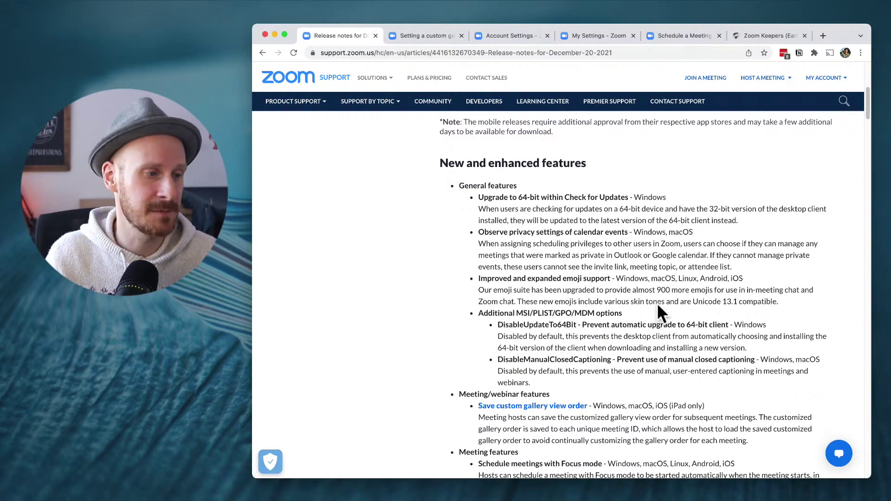
{"action": "scroll", "coordinate": [657, 304], "scroll_direction": "down", "scroll_amount": 7}
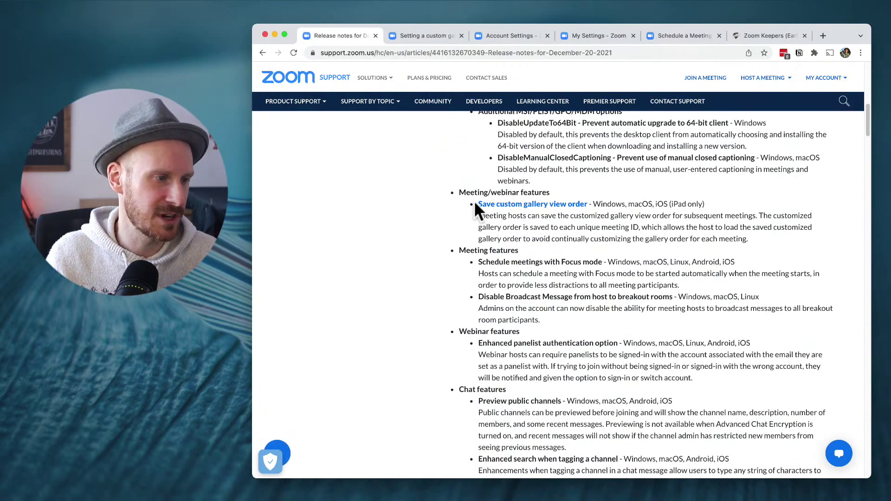
{"action": "left_click_drag", "start_coordinate": [474, 205], "coordinate": [772, 246]}
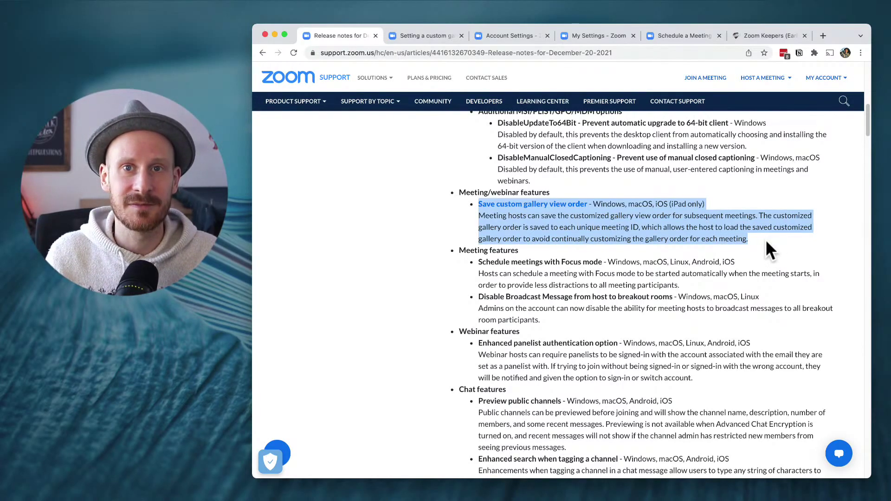
{"action": "left_click", "coordinate": [765, 242]}
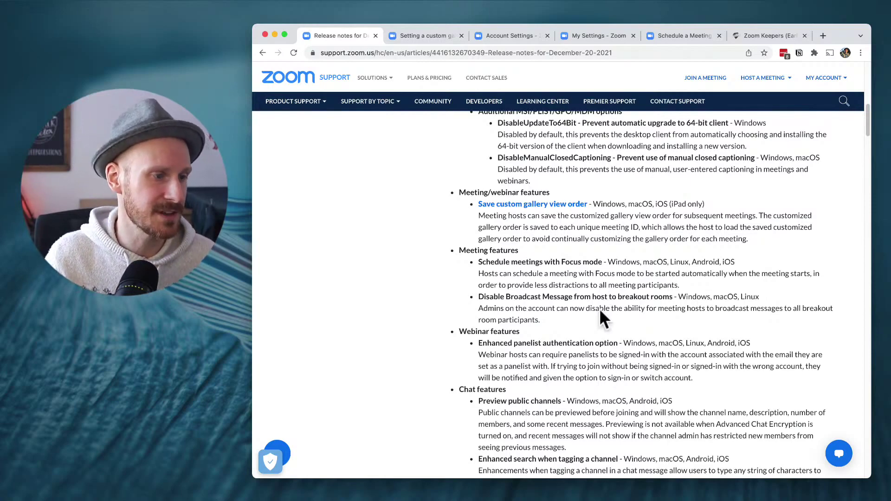
{"action": "left_click_drag", "start_coordinate": [478, 263], "coordinate": [695, 287]}
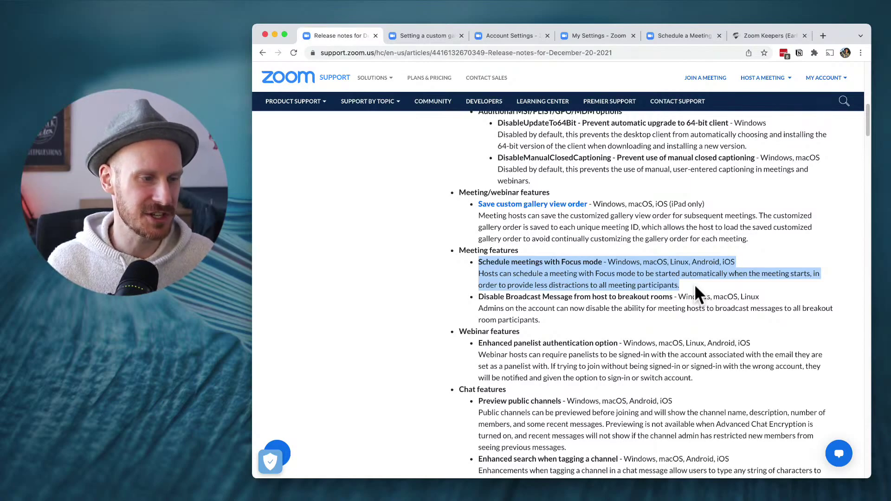
{"action": "left_click", "coordinate": [695, 287]}
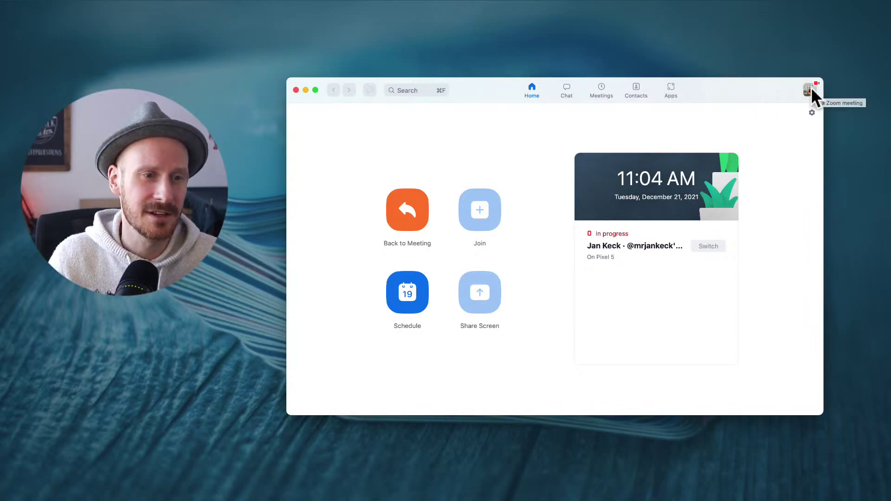
- Open the Zoom client's general settings and locate the Check for Updates option for the account
{"action": "left_click", "coordinate": [812, 113]}
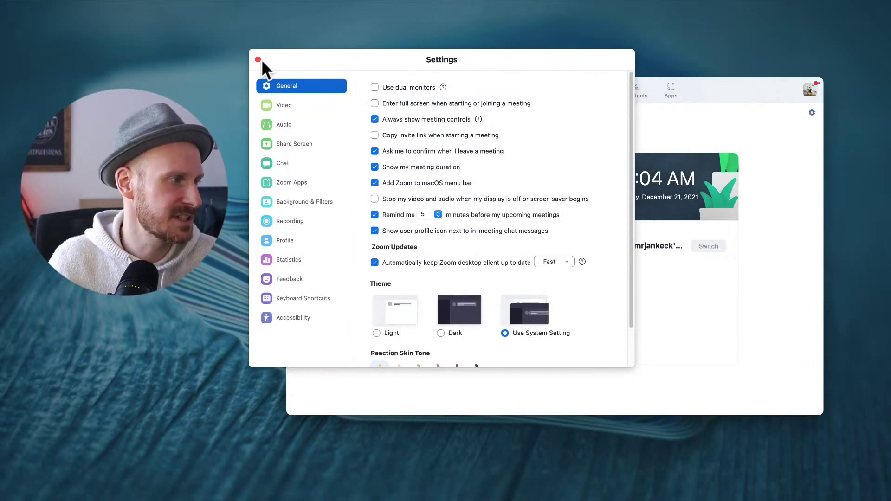
{"action": "left_click", "coordinate": [808, 90]}
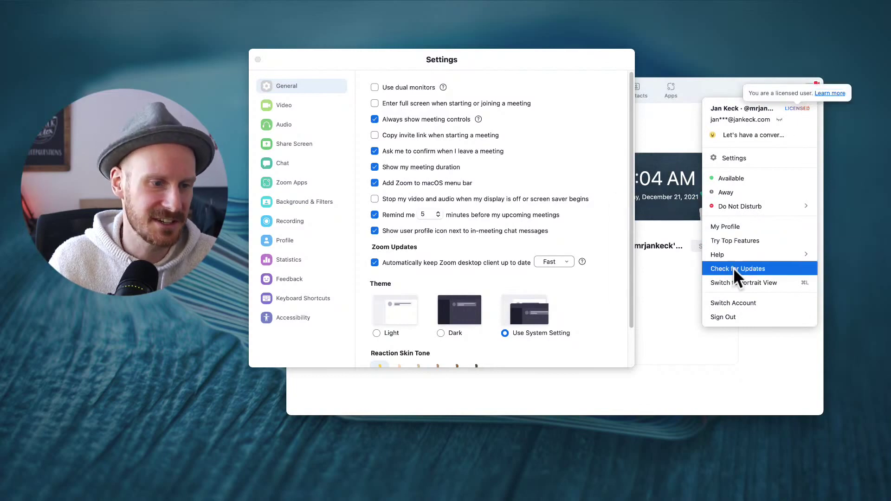
{"action": "left_click", "coordinate": [536, 63]}
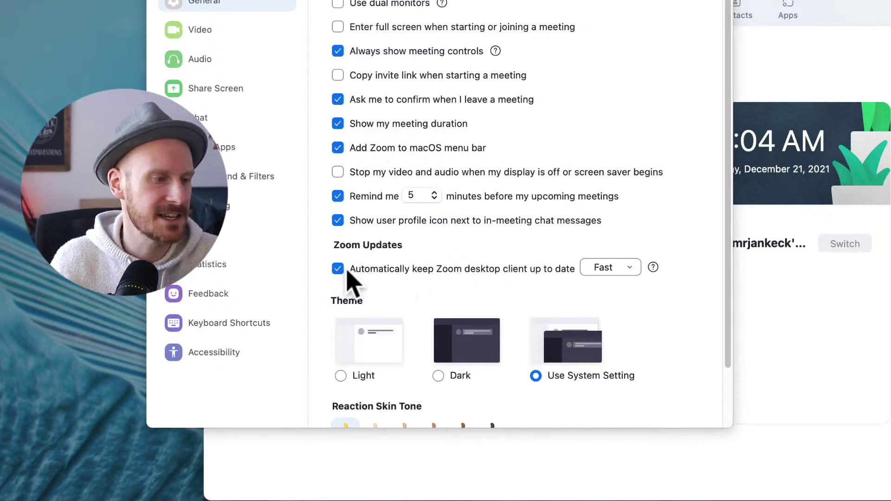
- Switch automatic Zoom desktop client updates off and back on, and view the Slow and Fast update choices
{"action": "left_click", "coordinate": [338, 269]}
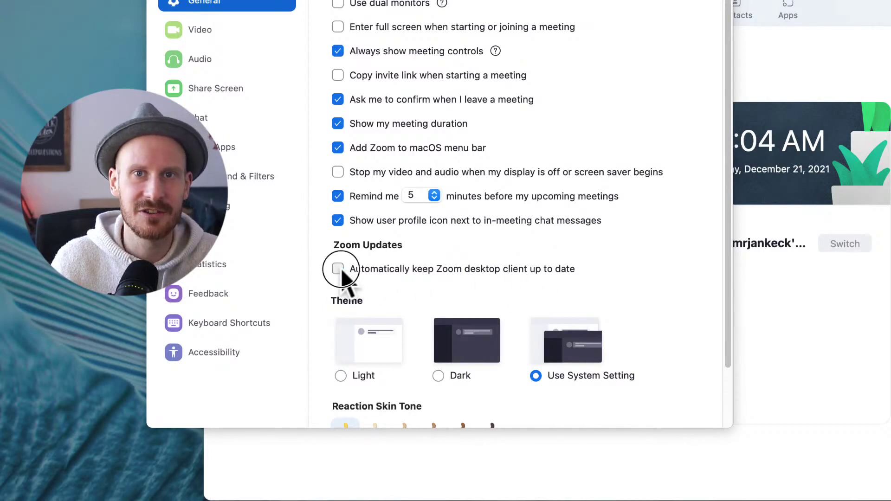
{"action": "left_click", "coordinate": [337, 269]}
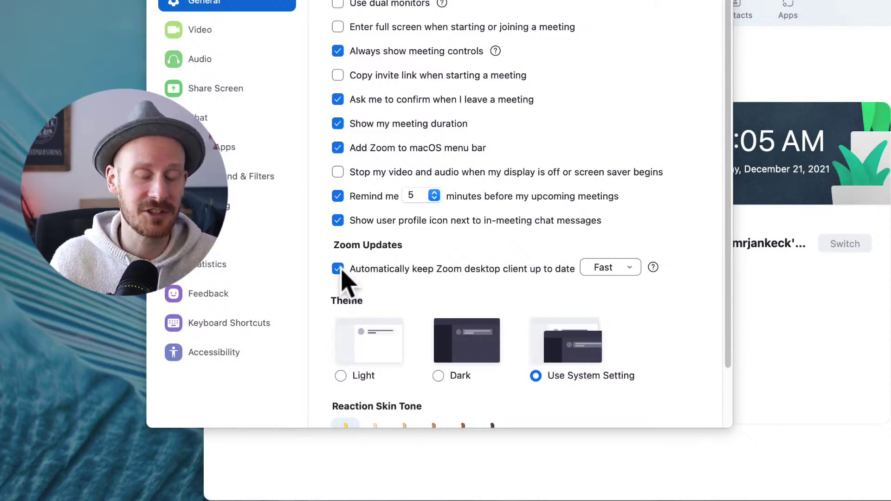
{"action": "left_click", "coordinate": [605, 268]}
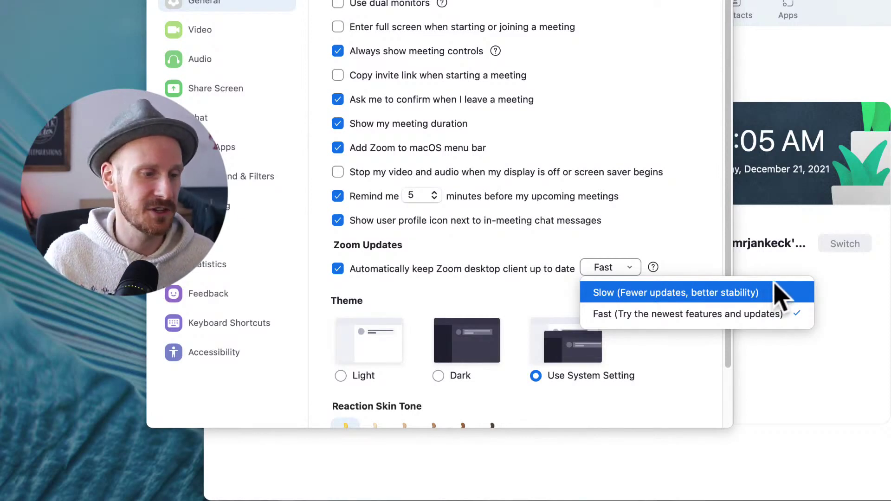
{"action": "left_click", "coordinate": [692, 265]}
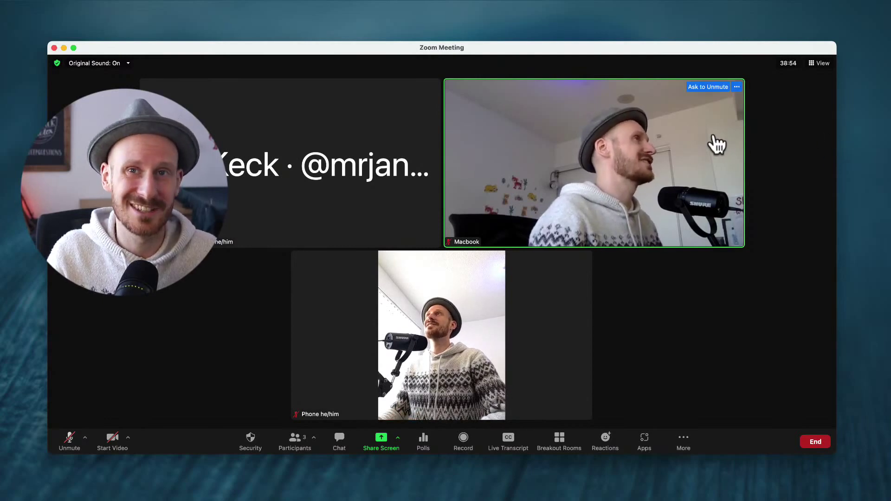
- Try out different gallery view tile orders, finishing with the host's tile first, Macbook second and Phone last
{"action": "left_click_drag", "start_coordinate": [675, 140], "coordinate": [539, 315]}
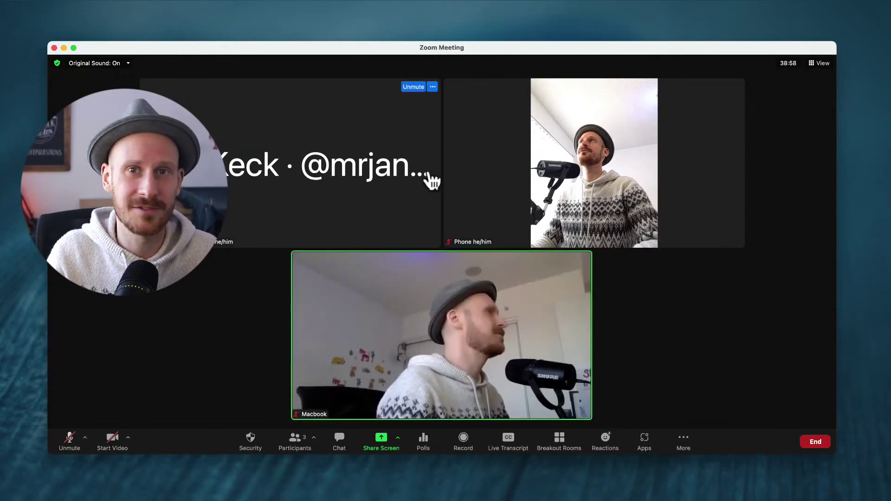
{"action": "left_click_drag", "start_coordinate": [330, 146], "coordinate": [590, 167]}
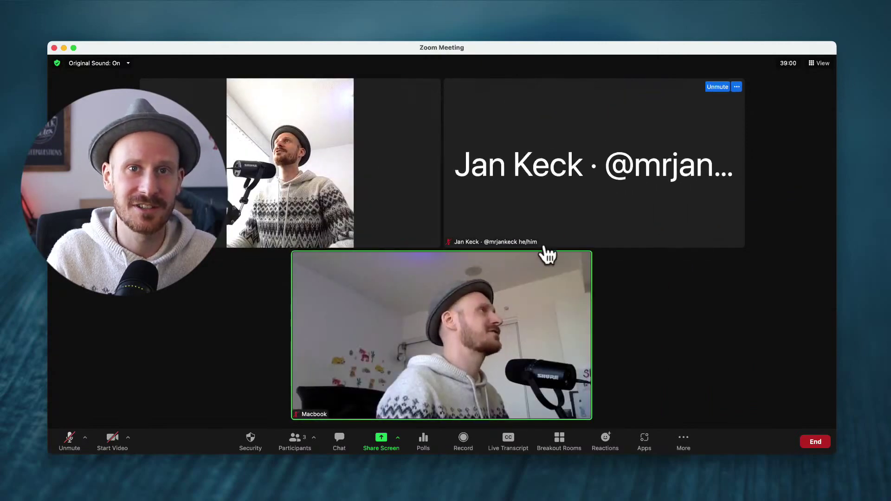
{"action": "left_click_drag", "start_coordinate": [543, 255], "coordinate": [597, 170]}
{"action": "left_click_drag", "start_coordinate": [650, 189], "coordinate": [487, 172]}
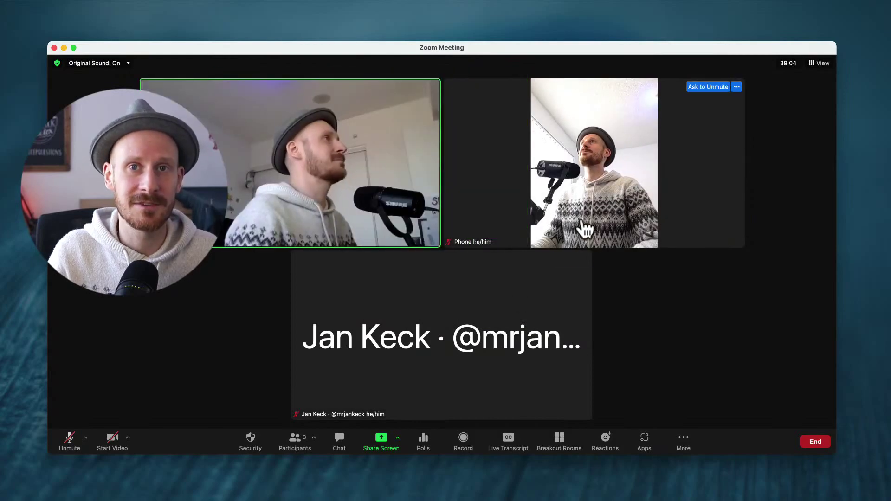
{"action": "left_click_drag", "start_coordinate": [545, 271], "coordinate": [364, 135]}
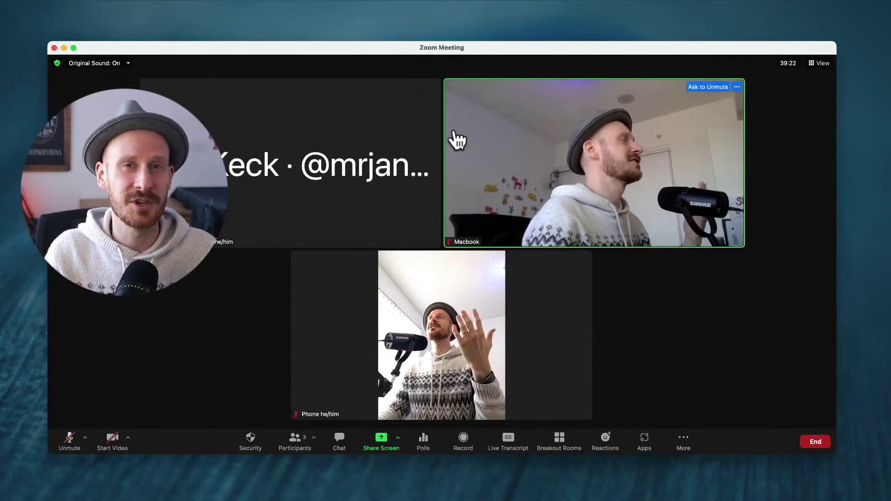
- Rearrange the gallery view tiles so Phone is first, the host's tile second and Macbook last
{"action": "left_click", "coordinate": [493, 144]}
{"action": "left_click_drag", "start_coordinate": [493, 144], "coordinate": [398, 278]}
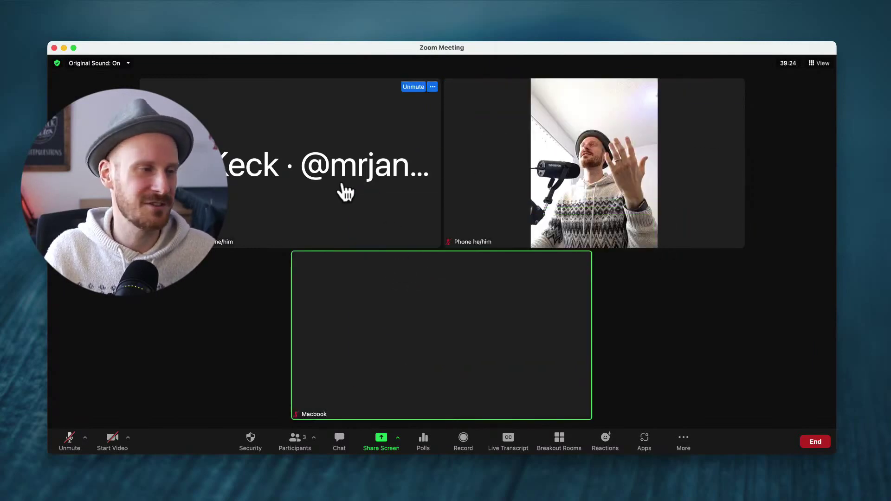
{"action": "left_click_drag", "start_coordinate": [340, 189], "coordinate": [576, 187]}
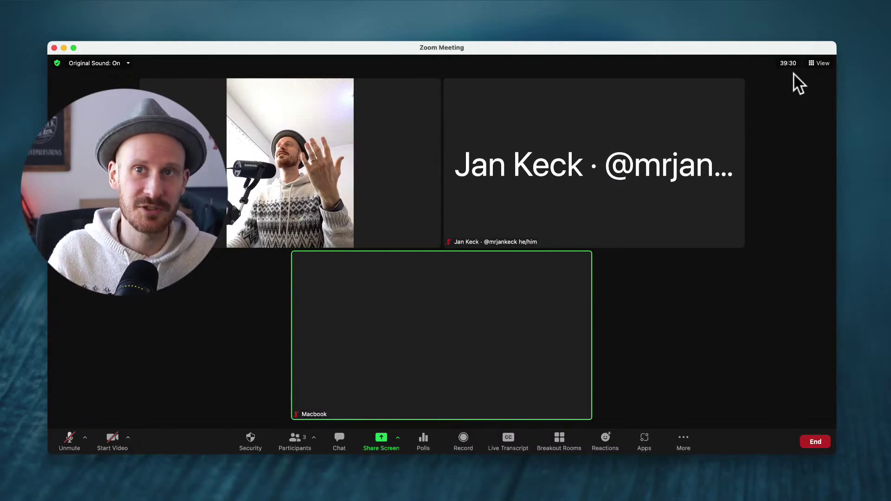
- Apply the custom gallery order to all participants with Follow Host's Video Order
{"action": "left_click", "coordinate": [809, 63]}
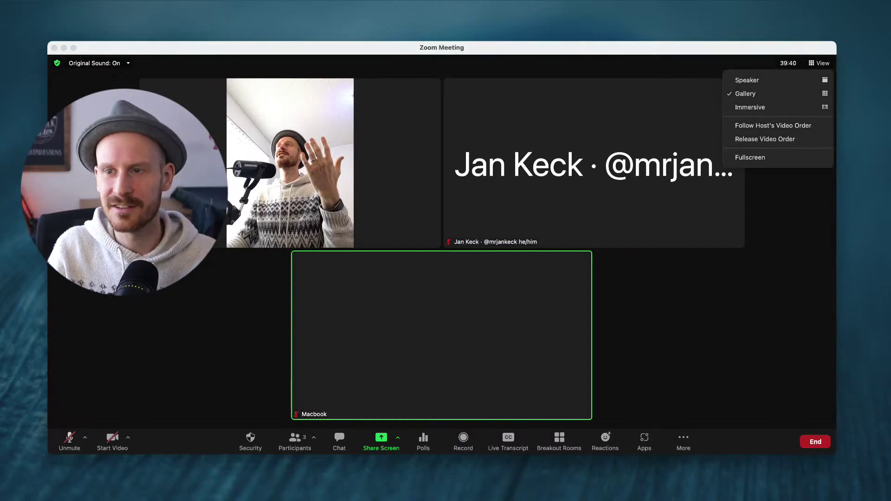
{"action": "key", "text": "super+Tab"}
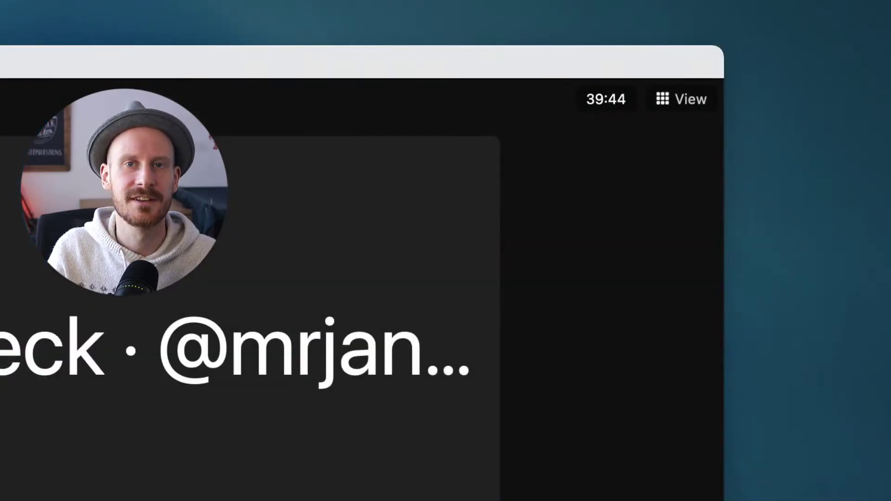
{"action": "left_click", "coordinate": [675, 98]}
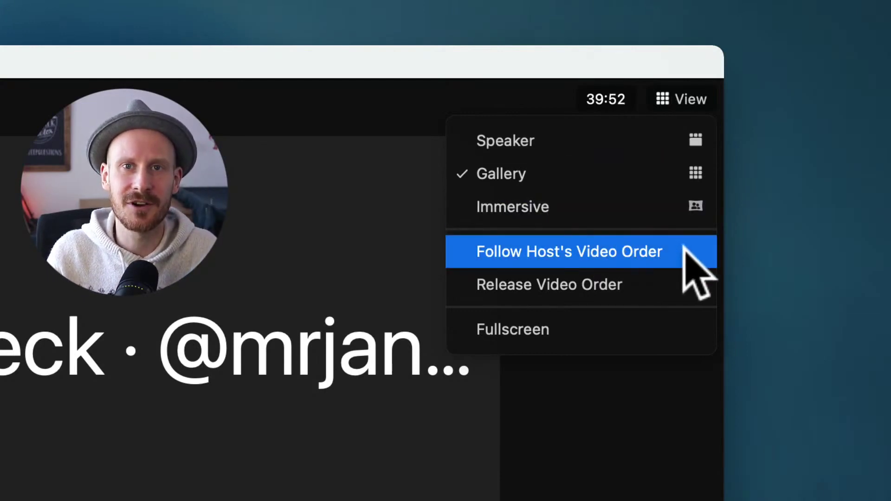
{"action": "left_click", "coordinate": [636, 251]}
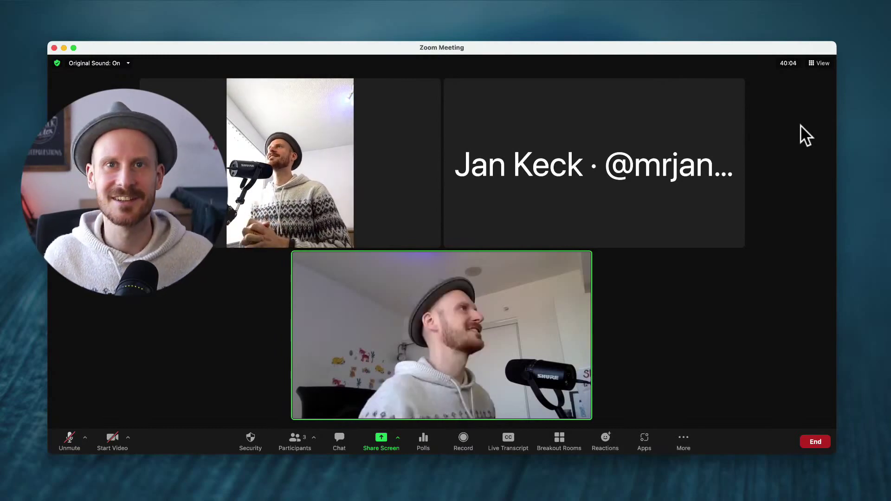
- Release the custom video order in the meeting
{"action": "left_click", "coordinate": [817, 63]}
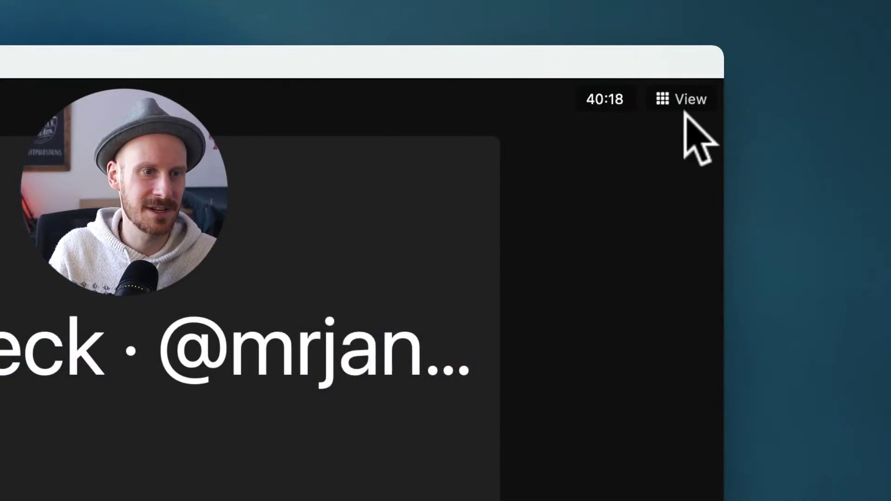
{"action": "left_click", "coordinate": [686, 107]}
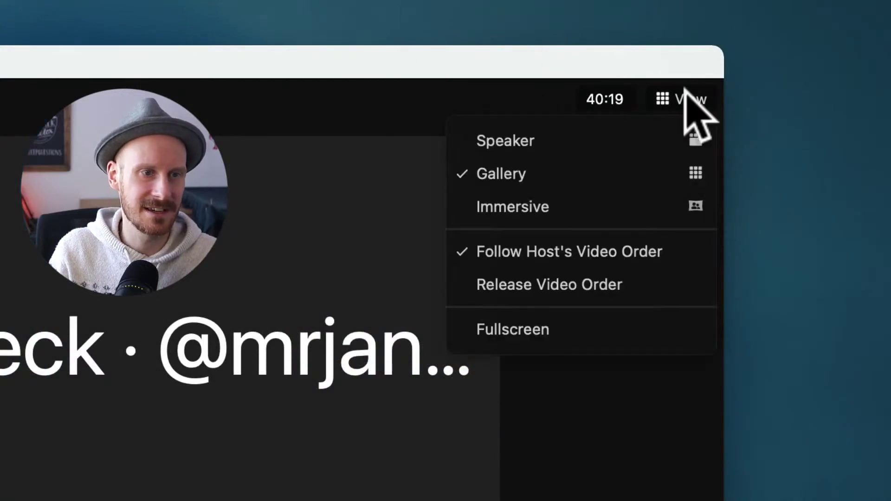
{"action": "left_click", "coordinate": [596, 290]}
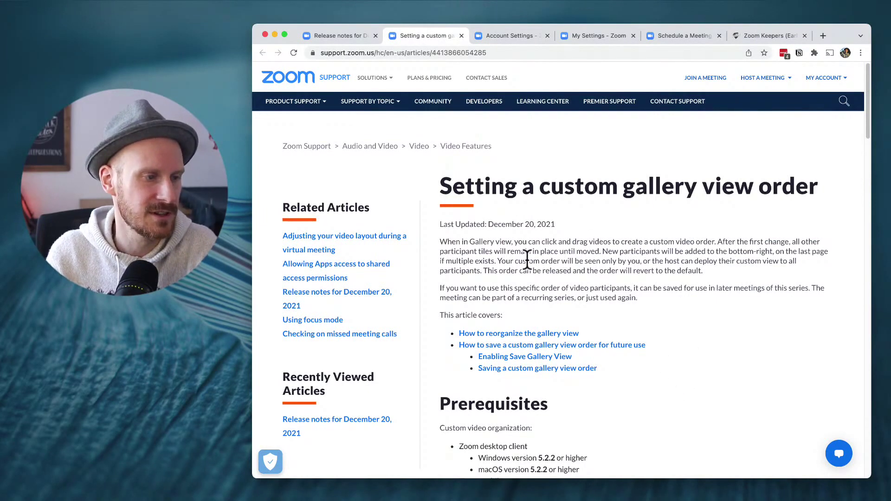
- Read the custom gallery view order article, covering the version prerequisites and the Enabling Save Gallery View instructions
{"action": "scroll", "coordinate": [561, 265], "scroll_direction": "down", "scroll_amount": 5}
{"action": "scroll", "coordinate": [591, 330], "scroll_direction": "down", "scroll_amount": 3}
{"action": "scroll", "coordinate": [586, 322], "scroll_direction": "up", "scroll_amount": 3}
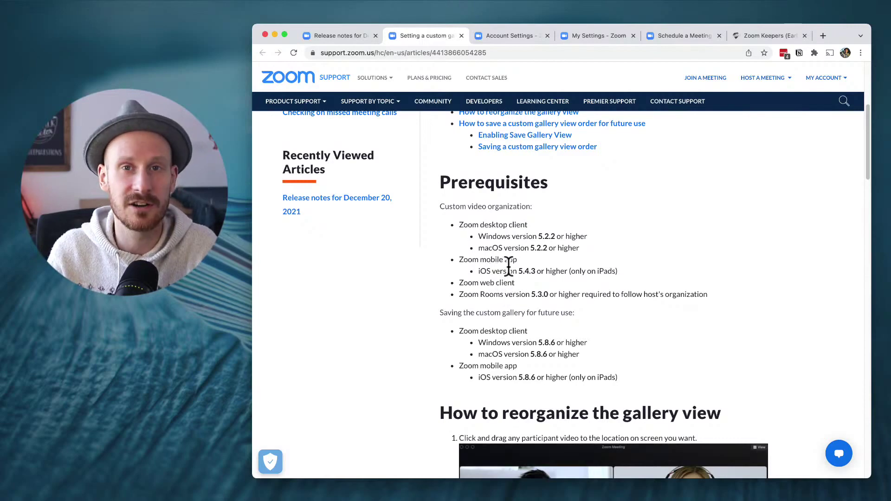
{"action": "scroll", "coordinate": [557, 276], "scroll_direction": "down", "scroll_amount": 1}
{"action": "scroll", "coordinate": [556, 276], "scroll_direction": "down", "scroll_amount": 1}
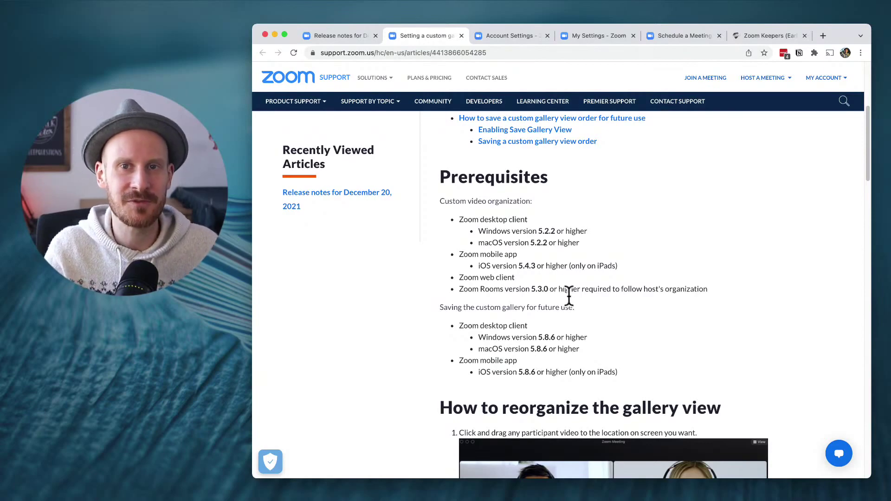
{"action": "scroll", "coordinate": [569, 299], "scroll_direction": "down", "scroll_amount": 6}
{"action": "scroll", "coordinate": [576, 302], "scroll_direction": "down", "scroll_amount": 10}
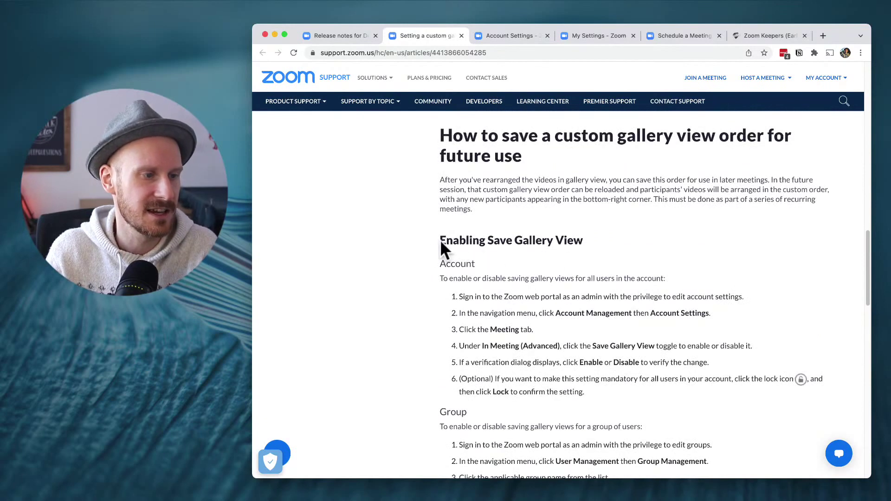
{"action": "left_click_drag", "start_coordinate": [440, 241], "coordinate": [603, 246]}
{"action": "left_click", "coordinate": [631, 244]}
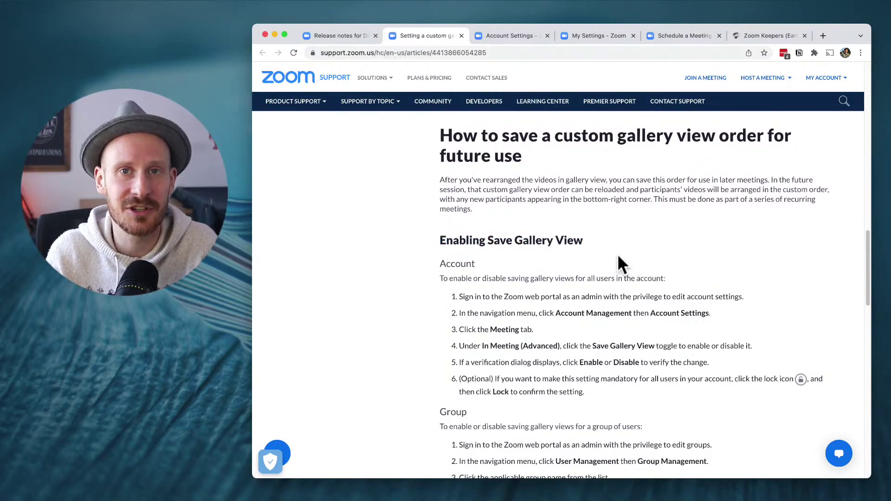
- Read the article's Enabling Save Gallery View instructions for the Account, Group and User levels
{"action": "scroll", "coordinate": [617, 255], "scroll_direction": "down", "scroll_amount": 3}
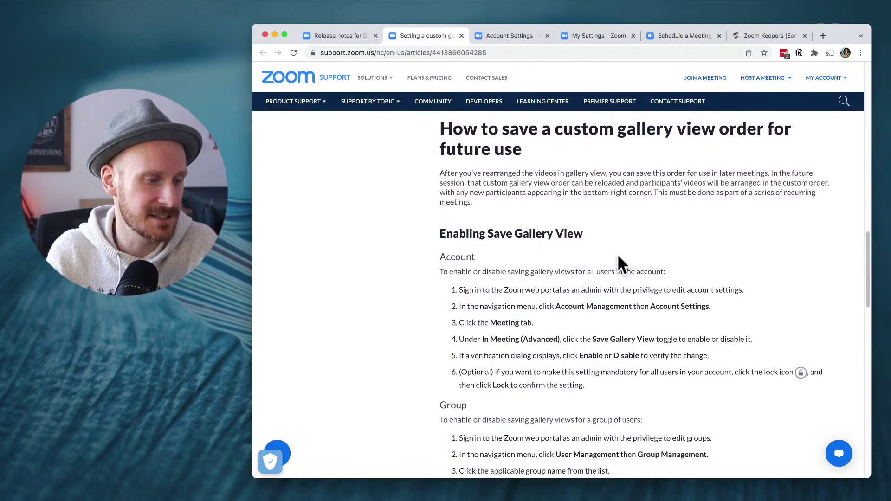
{"action": "double_click", "coordinate": [442, 167]}
{"action": "scroll", "coordinate": [462, 216], "scroll_direction": "down", "scroll_amount": 5}
{"action": "left_click_drag", "start_coordinate": [440, 158], "coordinate": [471, 151]}
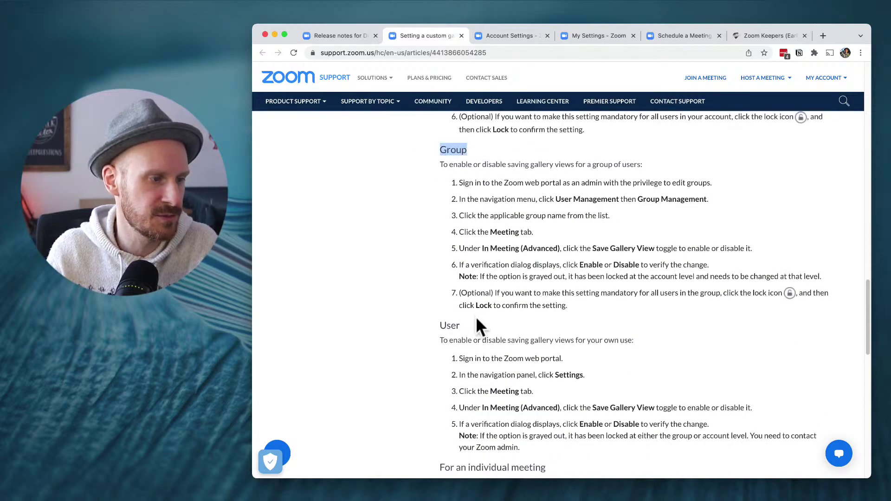
{"action": "left_click_drag", "start_coordinate": [441, 326], "coordinate": [469, 325]}
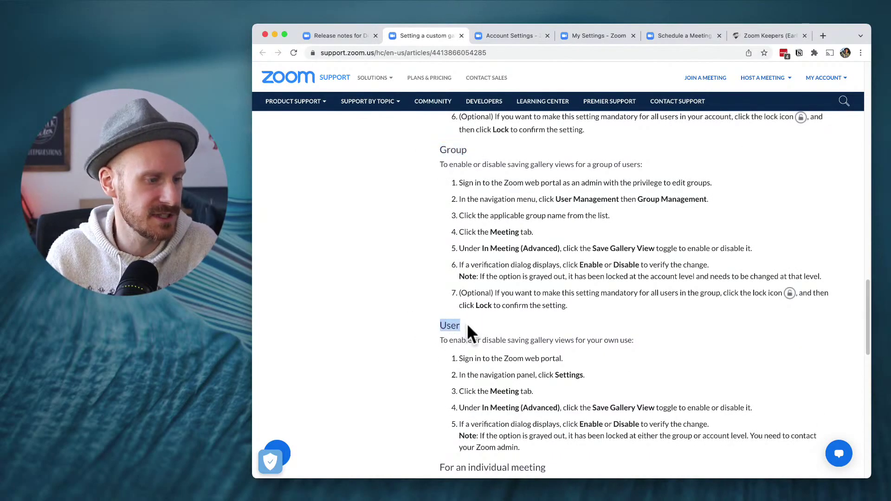
{"action": "scroll", "coordinate": [559, 335], "scroll_direction": "down", "scroll_amount": 1}
{"action": "scroll", "coordinate": [563, 335], "scroll_direction": "down", "scroll_amount": 3}
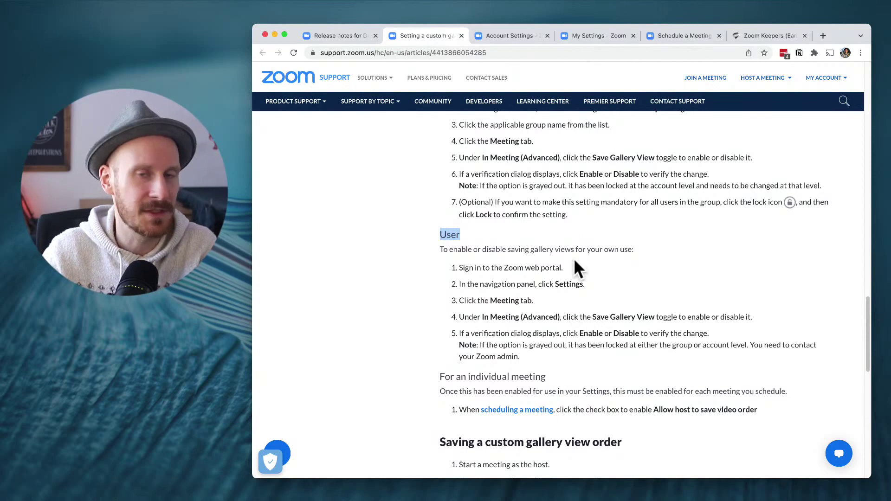
{"action": "left_click", "coordinate": [581, 281]}
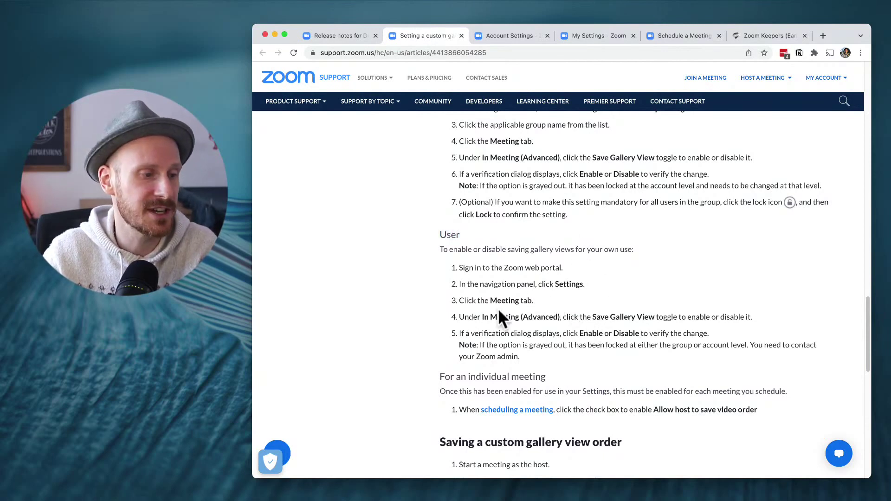
- Read the article's Save Gallery View toggle instruction and the Save Video Order instruction for saving a custom gallery view order
{"action": "scroll", "coordinate": [536, 317], "scroll_direction": "down", "scroll_amount": 3}
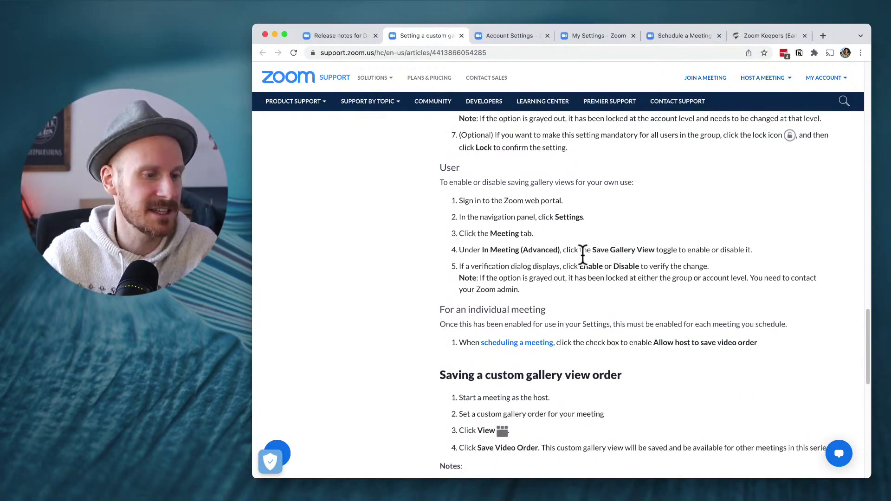
{"action": "left_click_drag", "start_coordinate": [591, 250], "coordinate": [678, 250]}
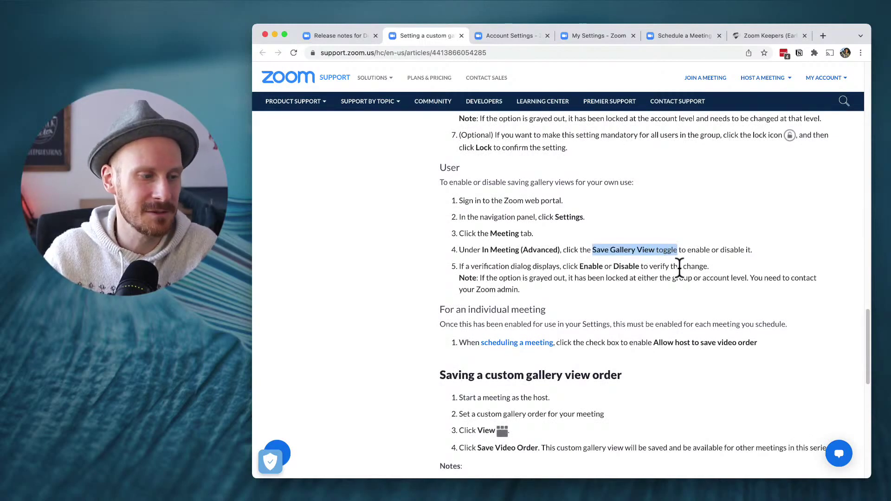
{"action": "scroll", "coordinate": [685, 274], "scroll_direction": "down", "scroll_amount": 3}
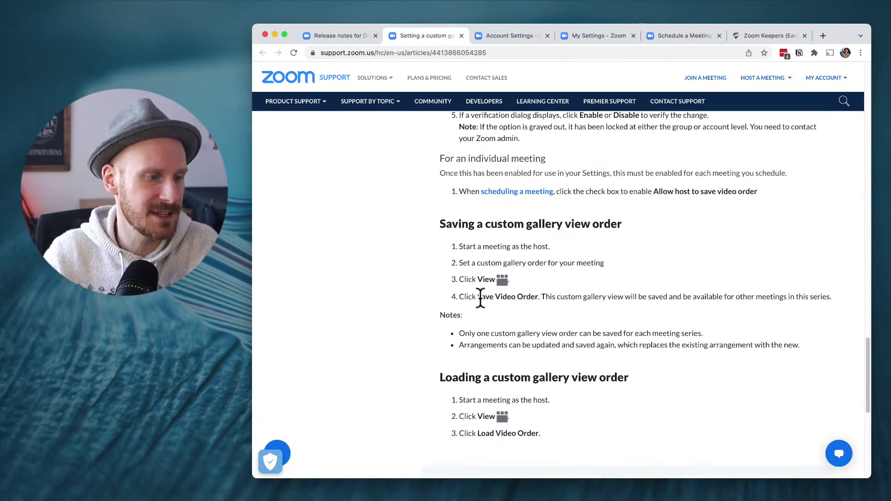
{"action": "left_click_drag", "start_coordinate": [478, 297], "coordinate": [538, 298]}
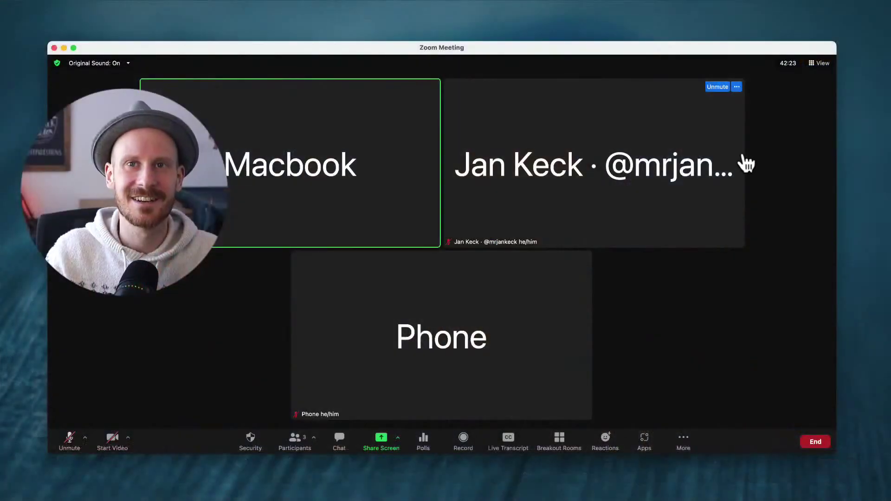
- Swap the host's tile with the Phone tile in gallery view and open the view options
{"action": "left_click", "coordinate": [810, 61]}
{"action": "left_click_drag", "start_coordinate": [656, 168], "coordinate": [529, 325]}
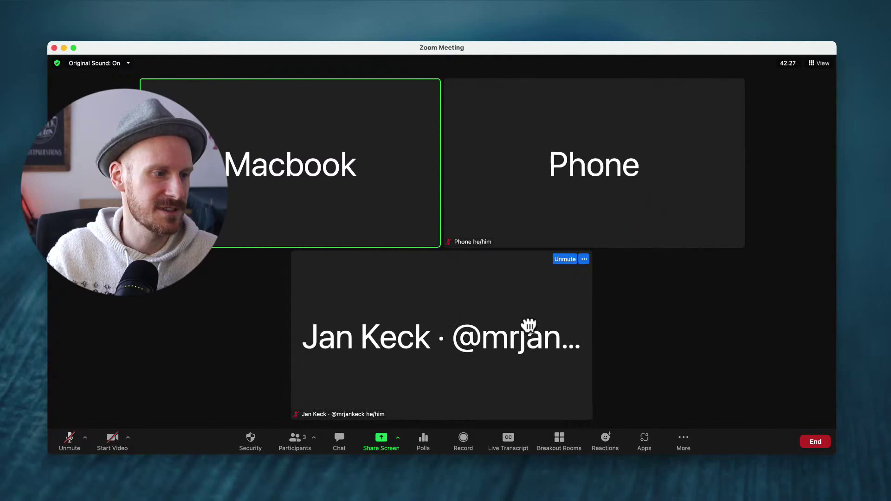
{"action": "left_click", "coordinate": [812, 63]}
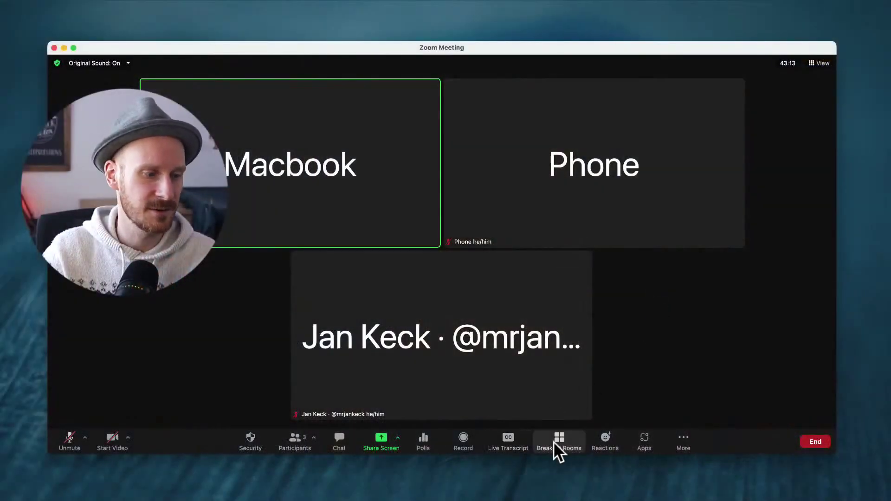
- Add Room 7 and Room 8 to the meeting's breakout rooms and open all rooms
{"action": "left_click", "coordinate": [566, 440]}
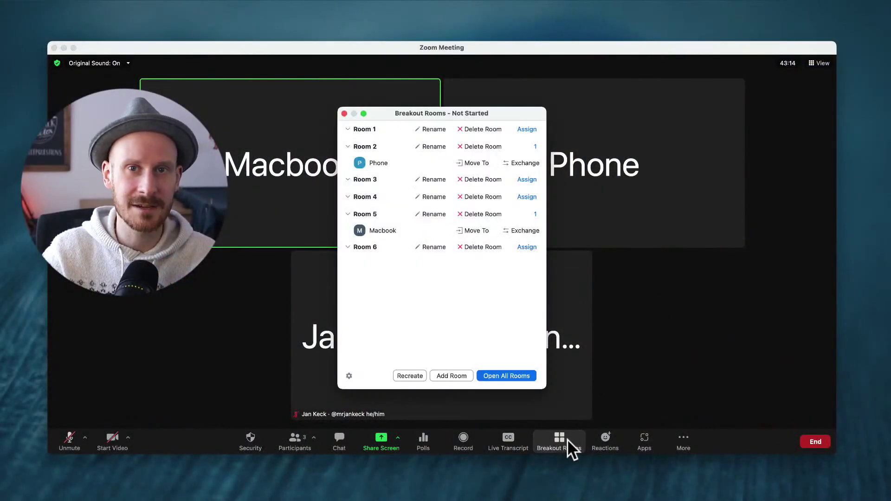
{"action": "left_click", "coordinate": [424, 129]}
{"action": "left_click", "coordinate": [475, 138]}
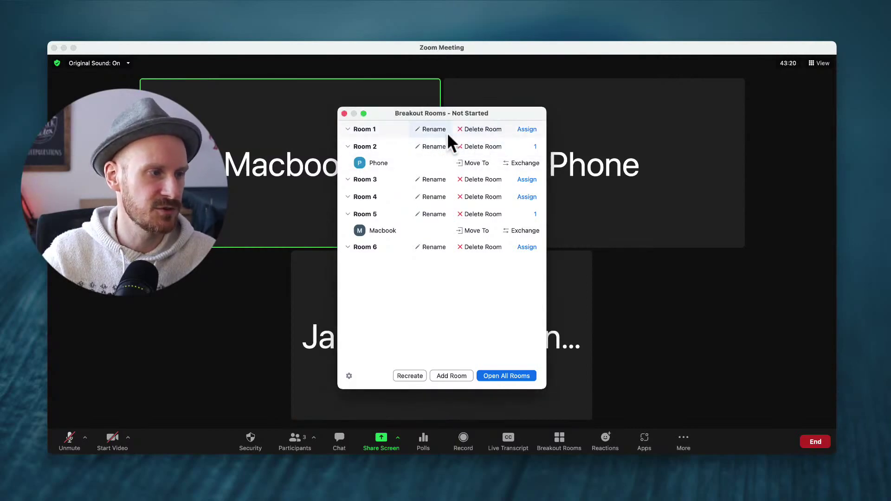
{"action": "left_click", "coordinate": [451, 375]}
{"action": "left_click", "coordinate": [451, 375]}
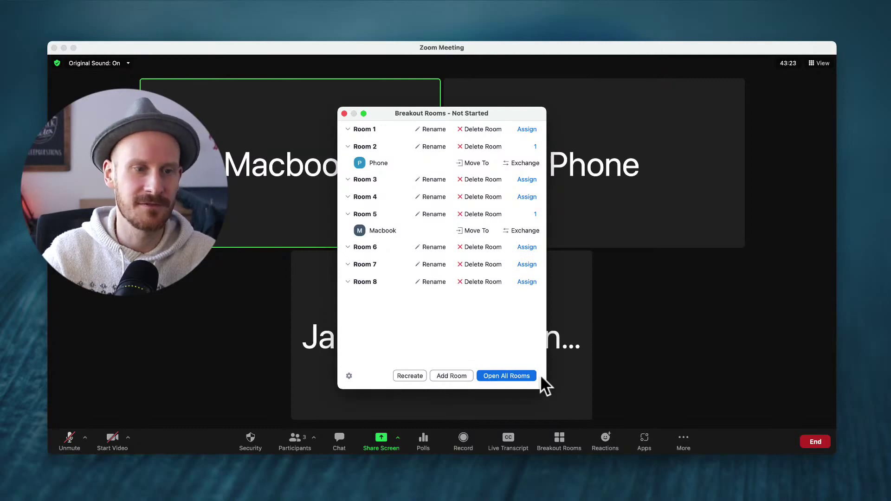
{"action": "left_click", "coordinate": [504, 375]}
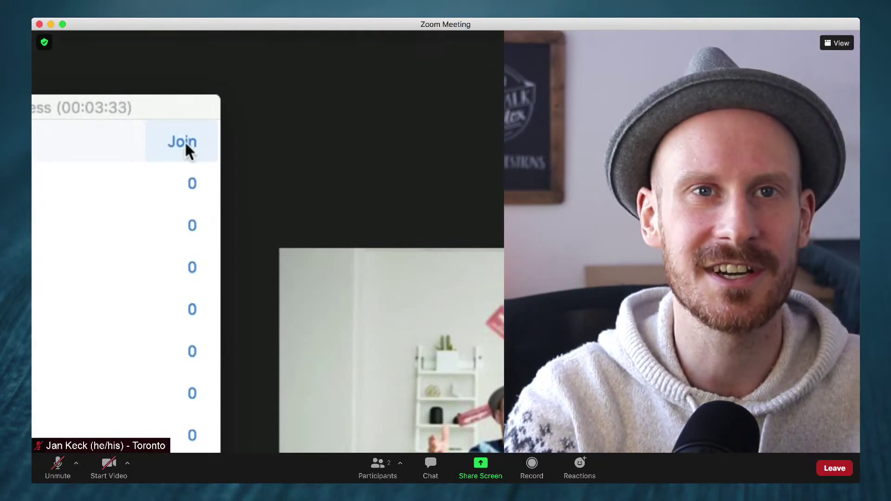
- Join breakout Room 1 from the list of rooms in progress
{"action": "left_click", "coordinate": [184, 141]}
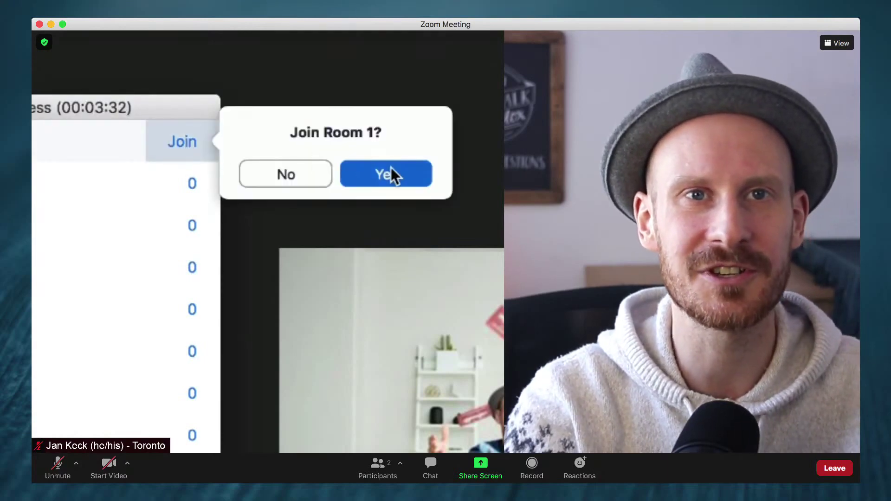
{"action": "left_click", "coordinate": [404, 168]}
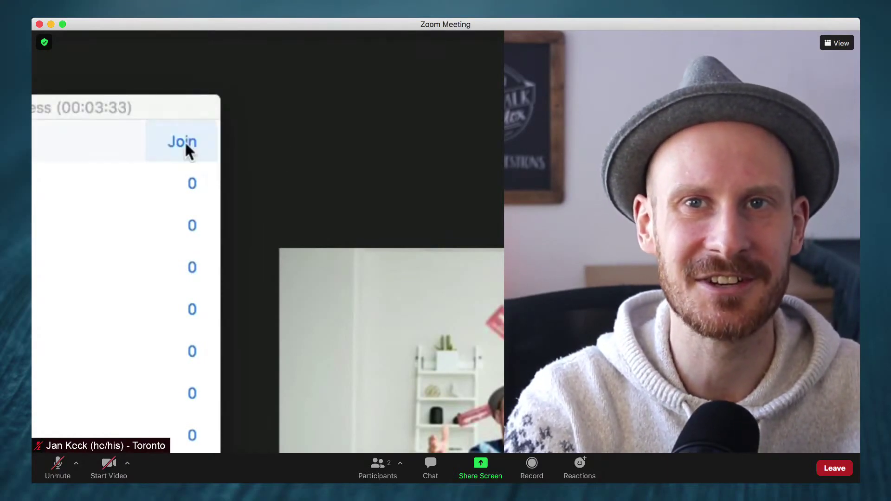
{"action": "left_click", "coordinate": [184, 142]}
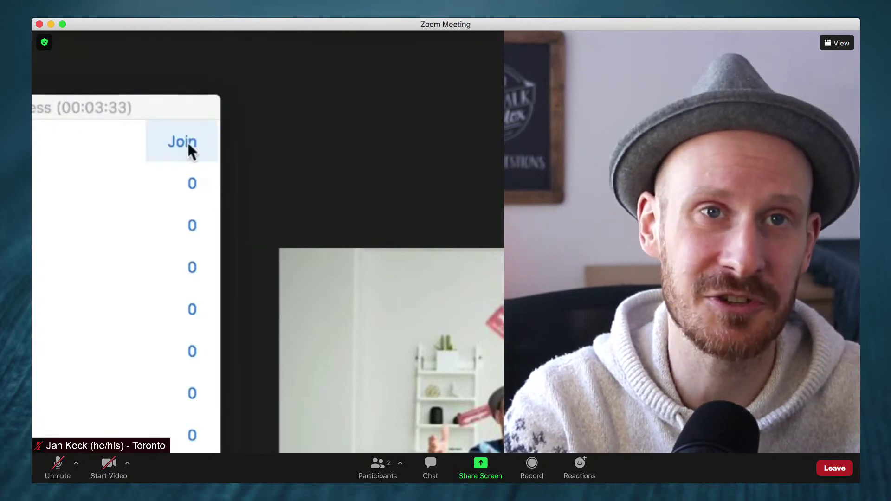
{"action": "left_click", "coordinate": [185, 144]}
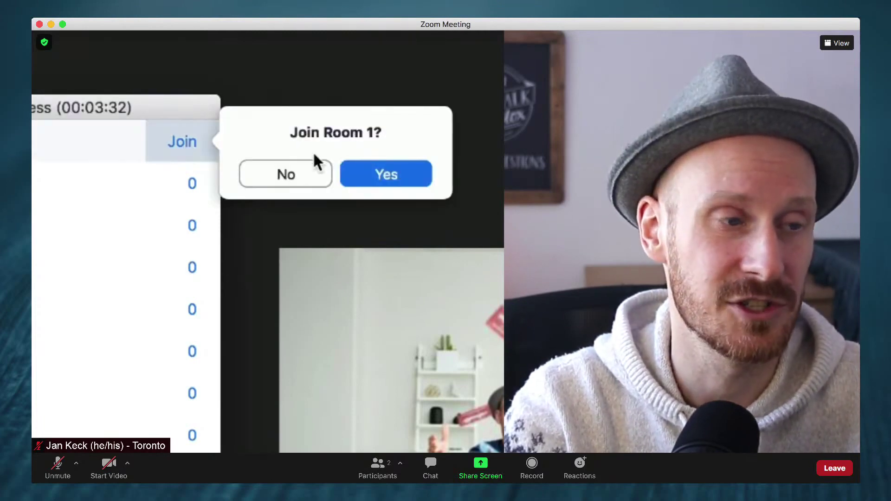
{"action": "left_click", "coordinate": [404, 168]}
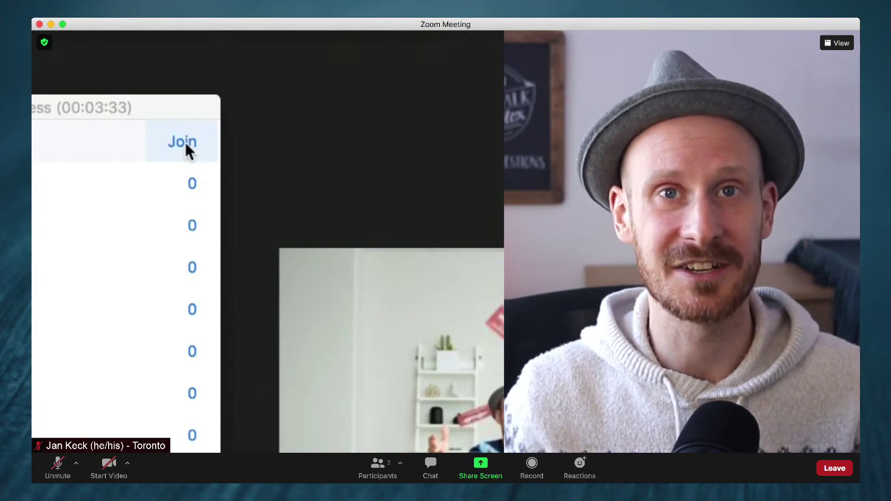
{"action": "left_click", "coordinate": [185, 141]}
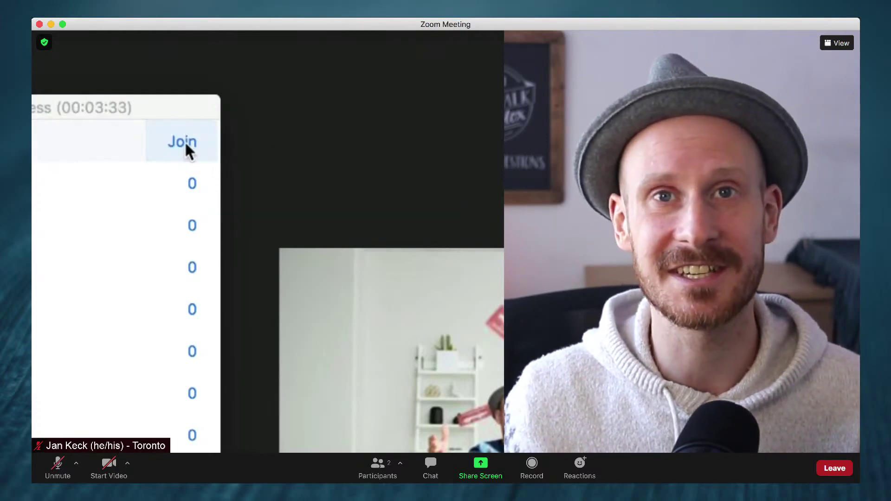
{"action": "left_click", "coordinate": [184, 141]}
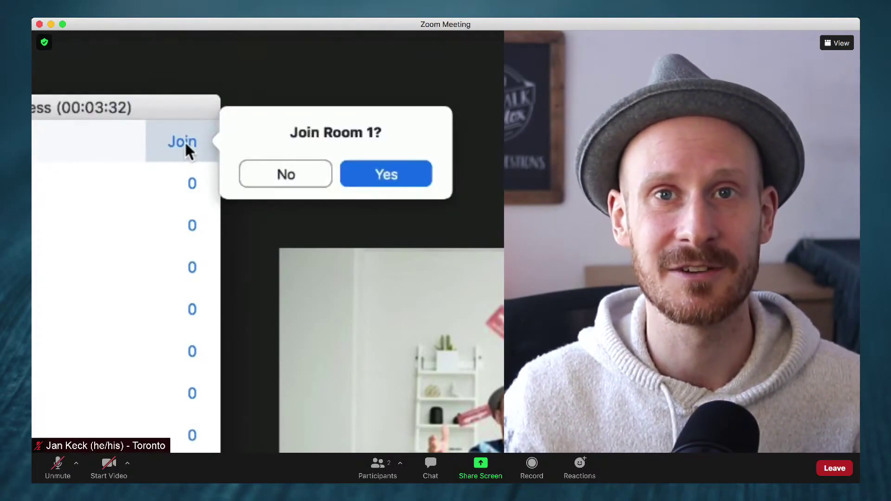
{"action": "left_click", "coordinate": [394, 174]}
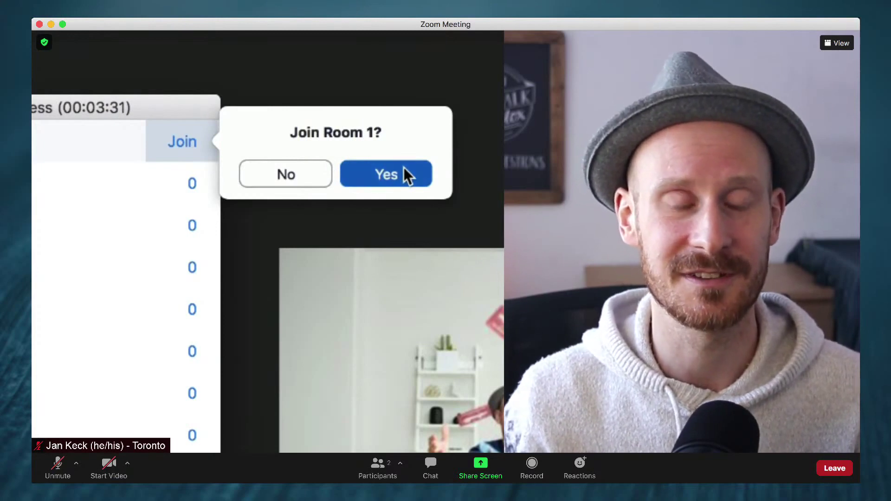
{"action": "left_click", "coordinate": [185, 142]}
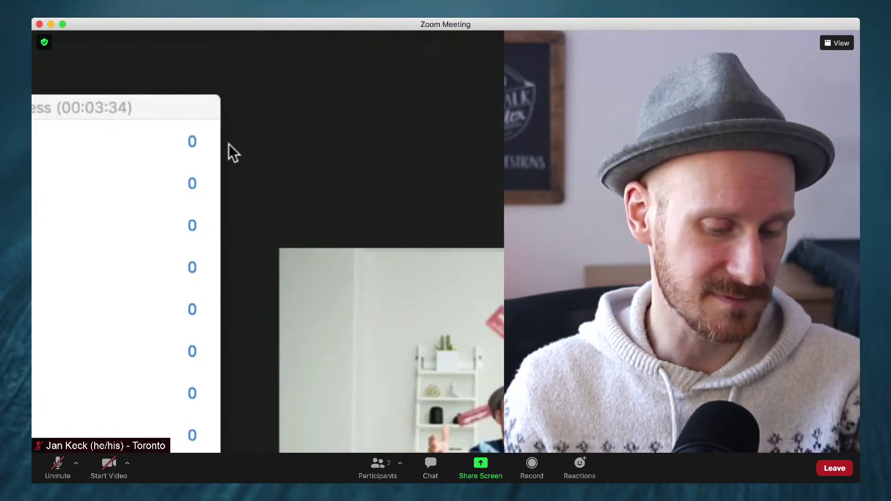
{"action": "left_click", "coordinate": [185, 141]}
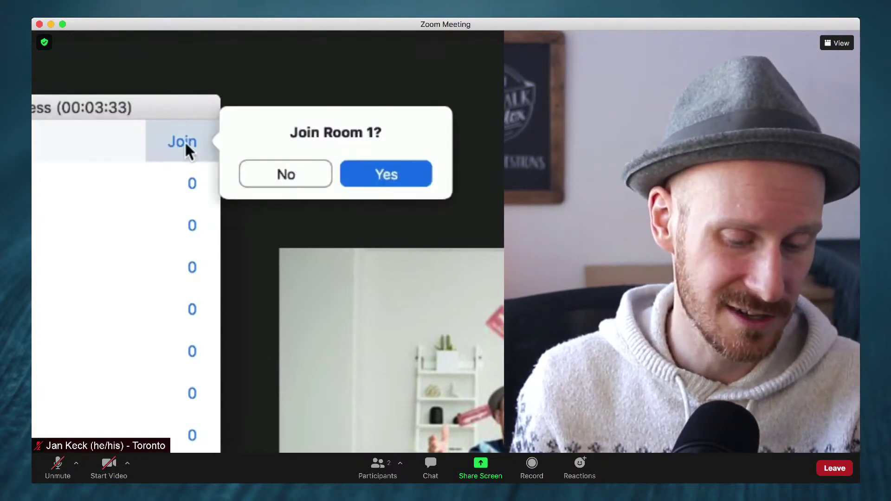
{"action": "left_click", "coordinate": [402, 168]}
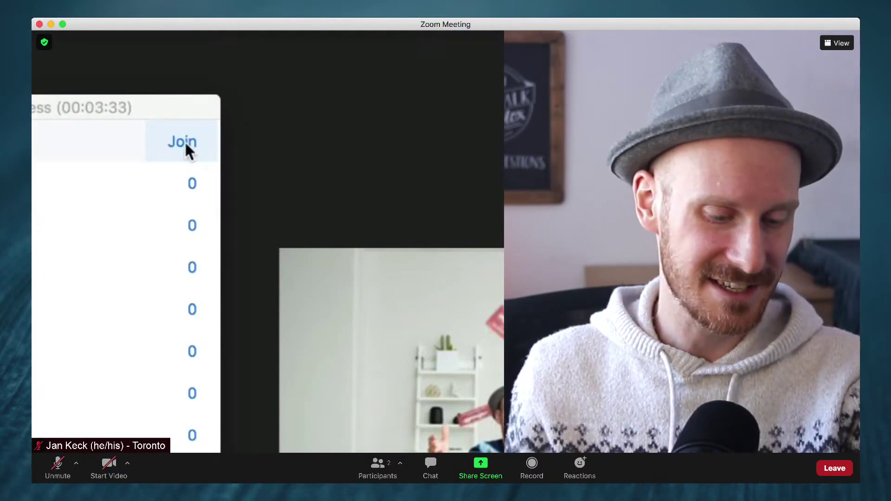
{"action": "left_click", "coordinate": [185, 141]}
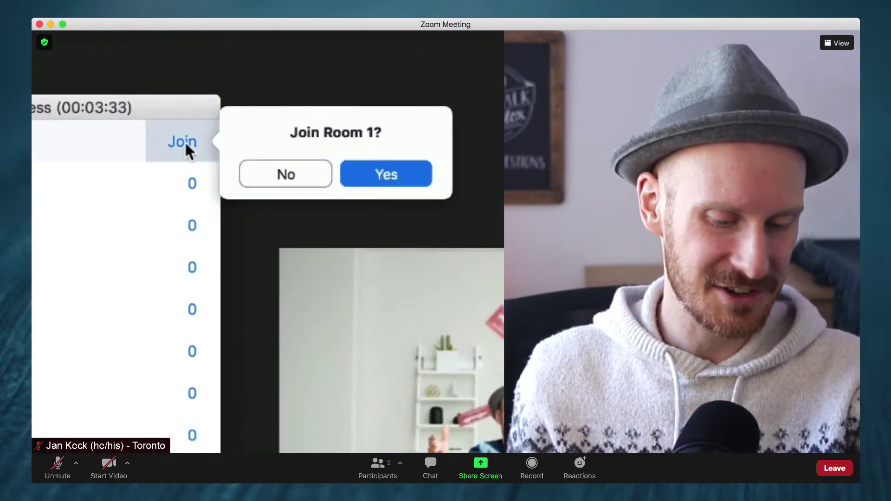